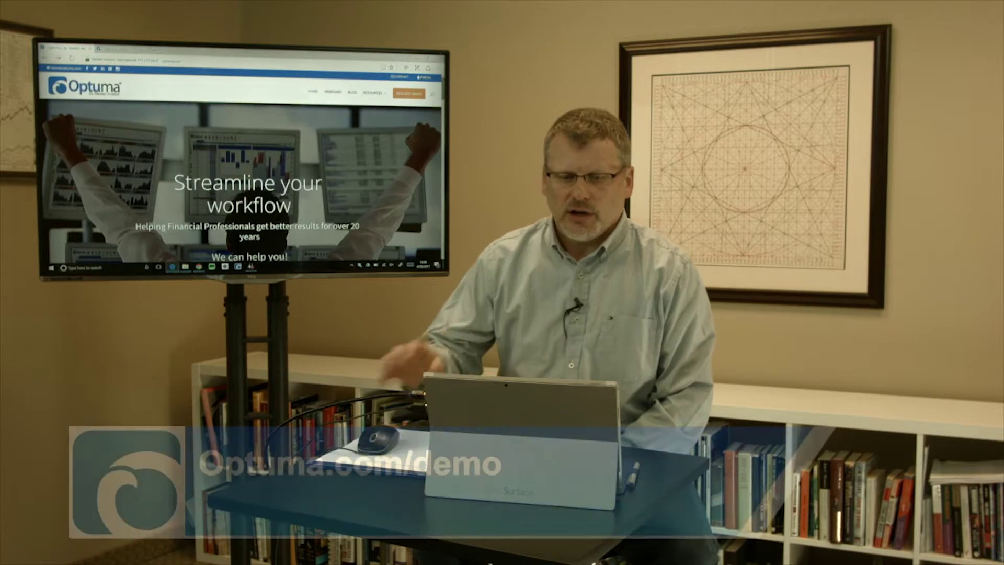
- Open the Request Demo page on the Optuma website and view its registration form
click(409, 94)
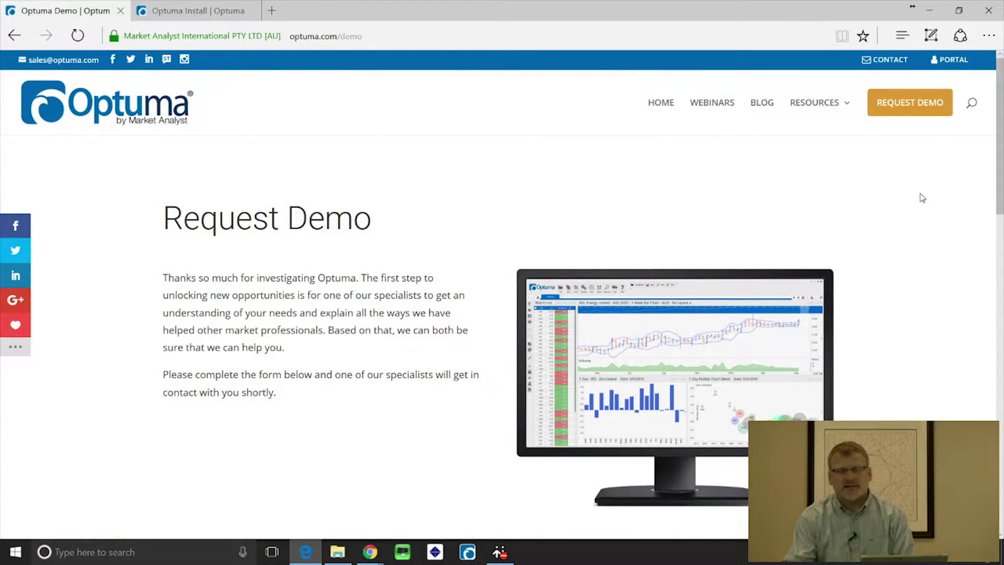
scroll(922, 202, down, 6)
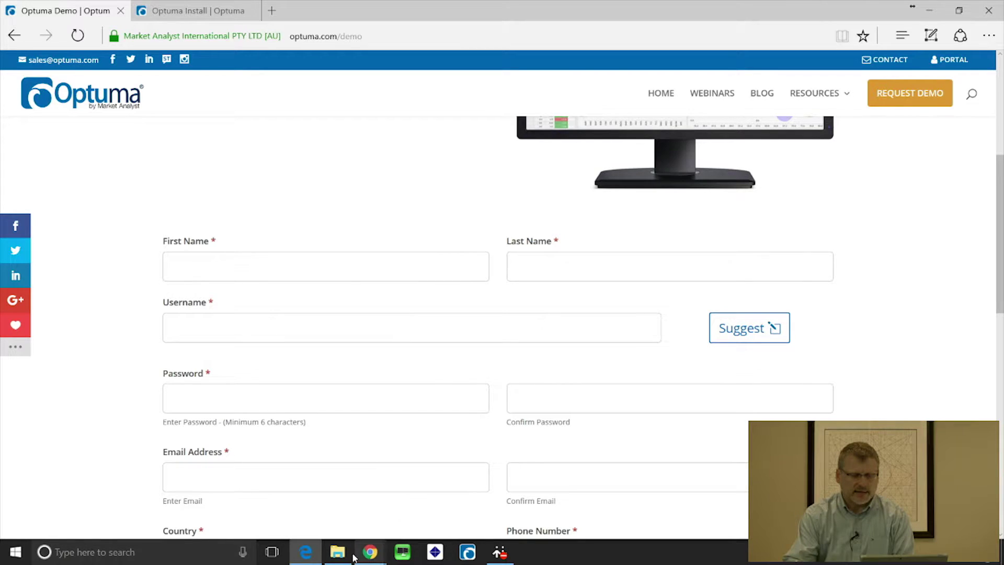
- Switch to the Optuma trial email in Chrome and examine its account information, download link, introductory videos and support resources
mouse_move(370, 554)
click(420, 500)
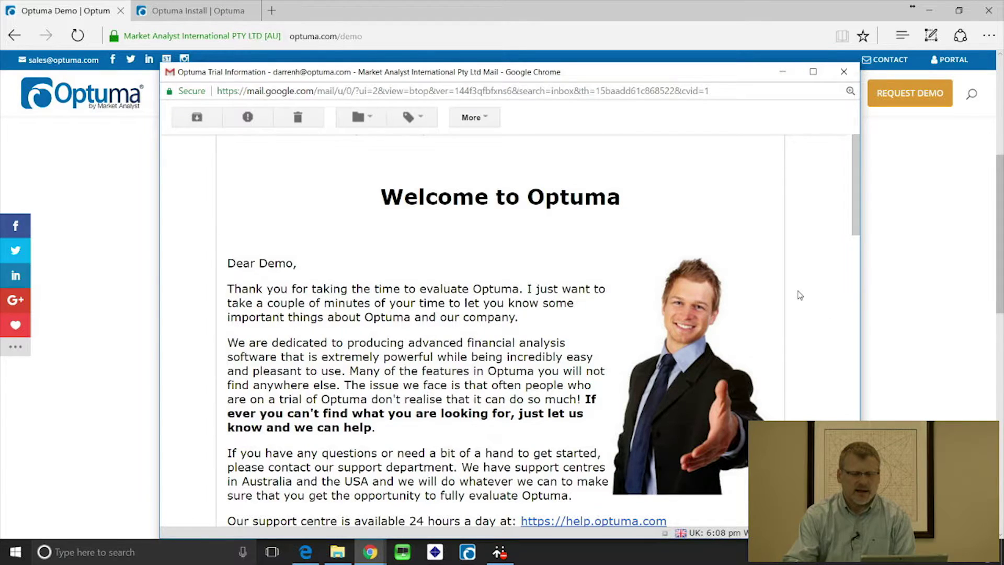
scroll(799, 296, down, 6)
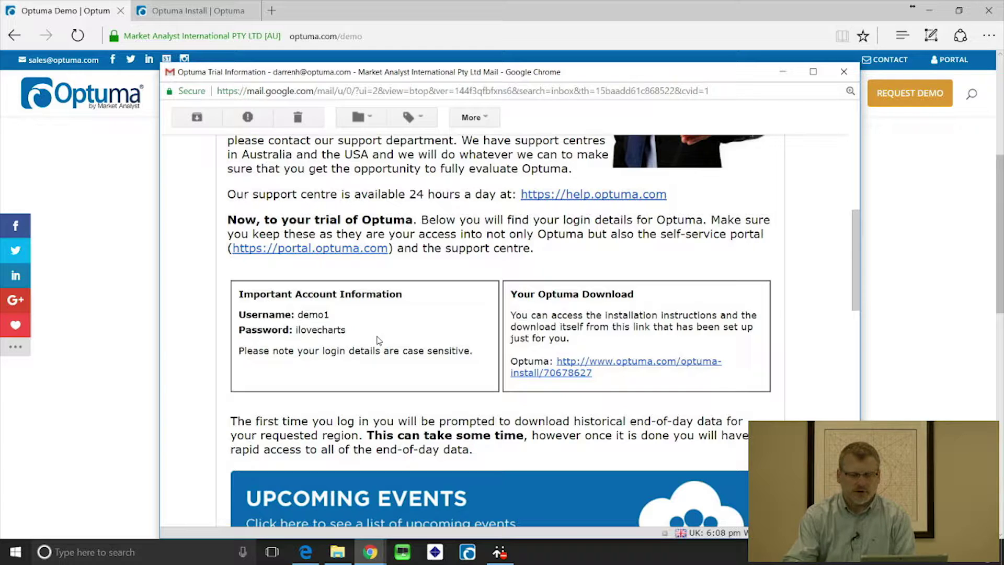
scroll(722, 317, down, 1)
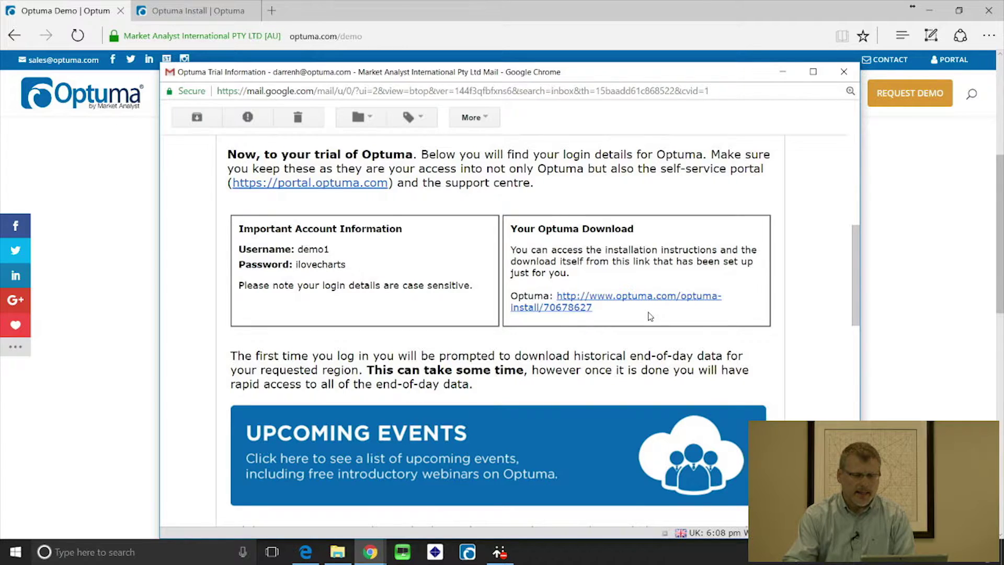
scroll(649, 316, down, 2)
scroll(638, 313, down, 1)
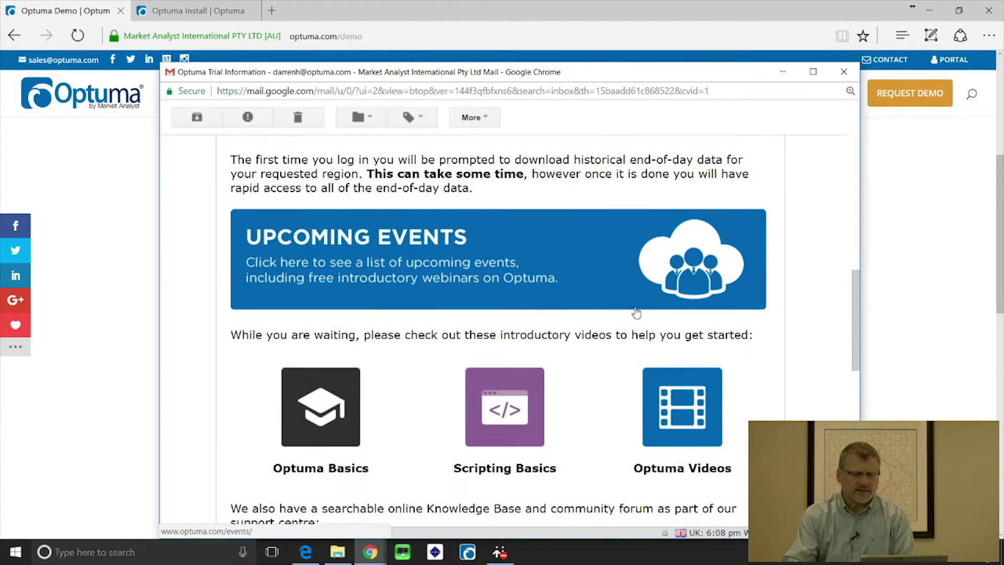
scroll(635, 312, down, 1)
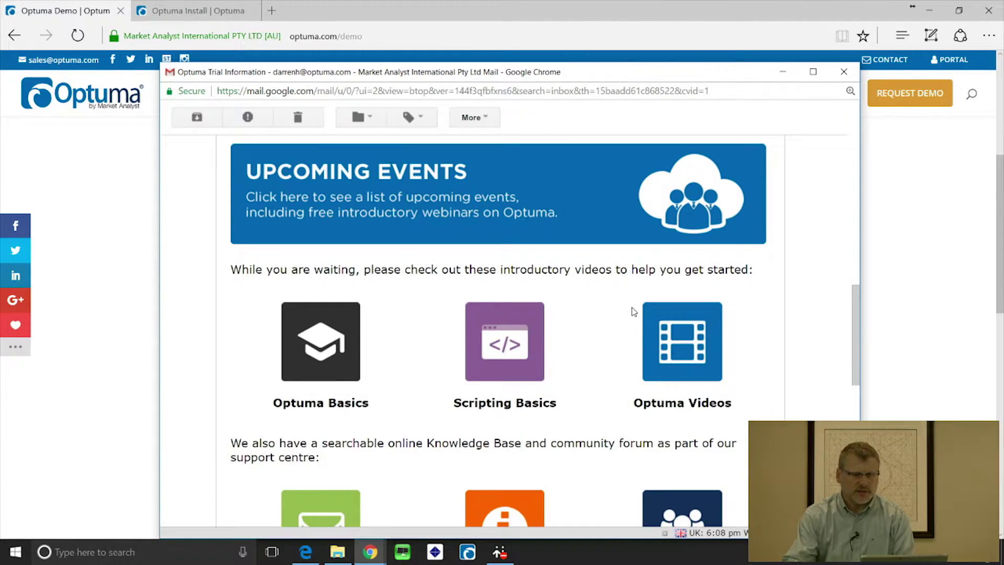
scroll(631, 312, down, 2)
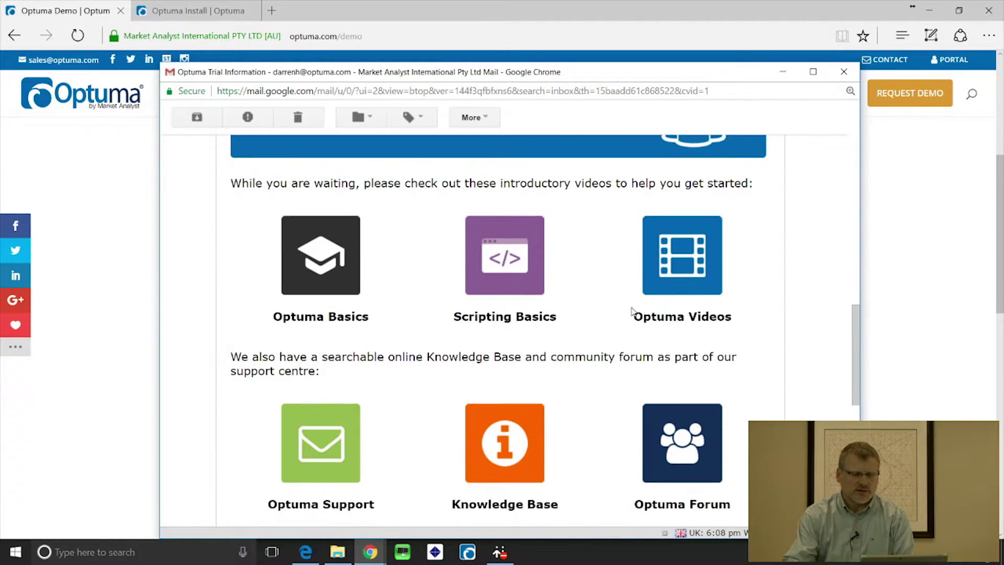
scroll(632, 312, down, 1)
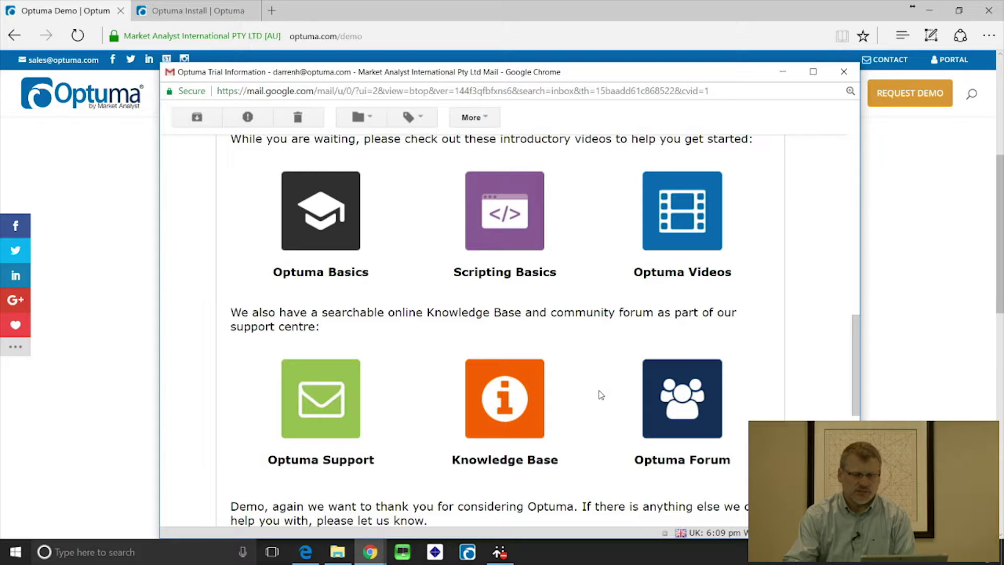
scroll(599, 391, up, 2)
scroll(600, 394, up, 6)
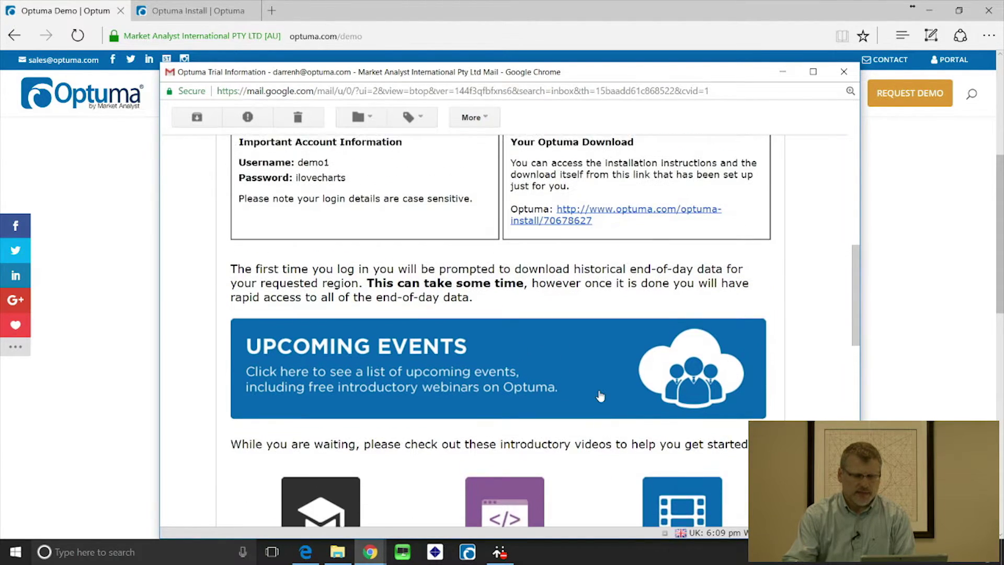
- Bring up the Optuma installation guide in the web browser and check the operating system and video card requirements
click(585, 373)
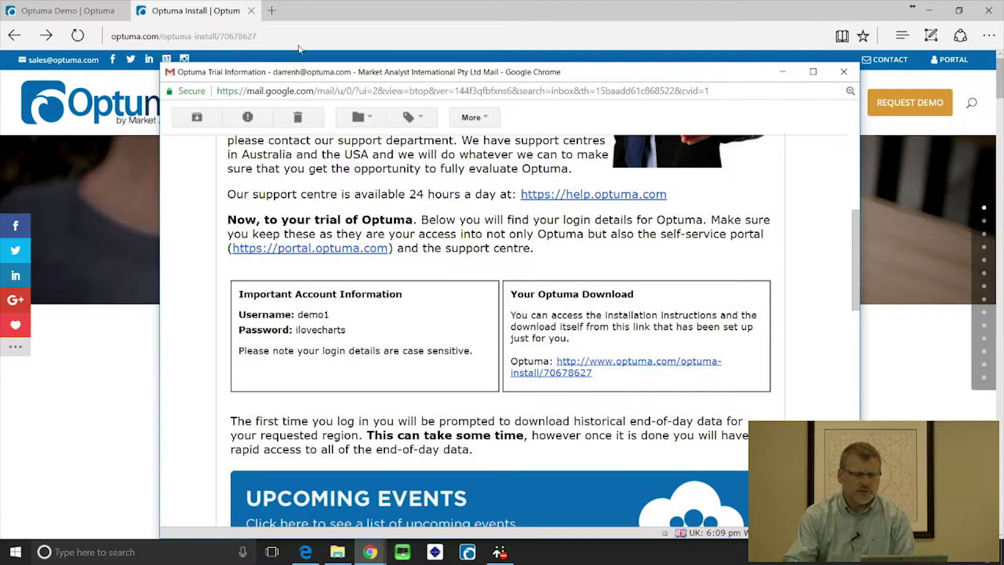
click(192, 16)
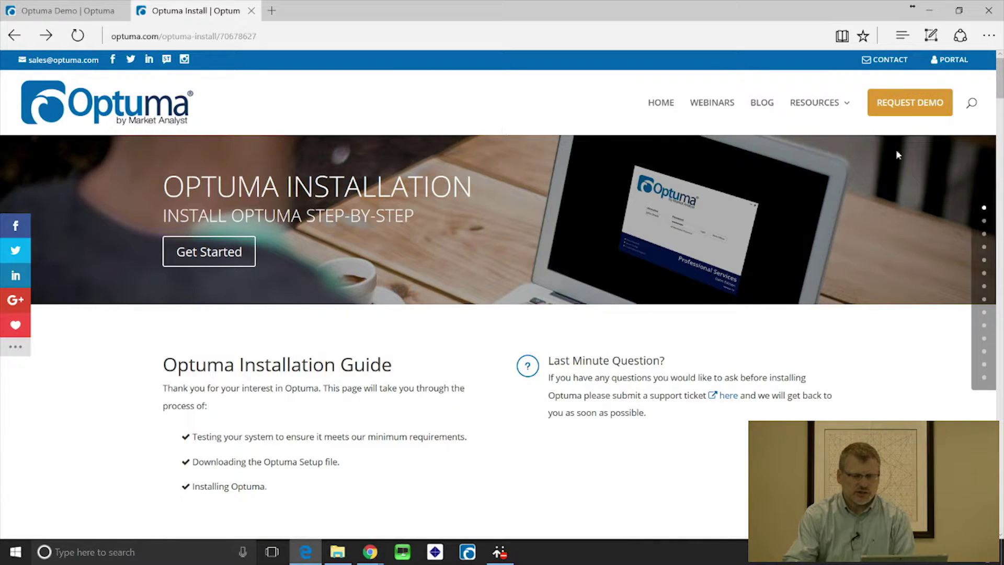
drag(1000, 86, 1000, 116)
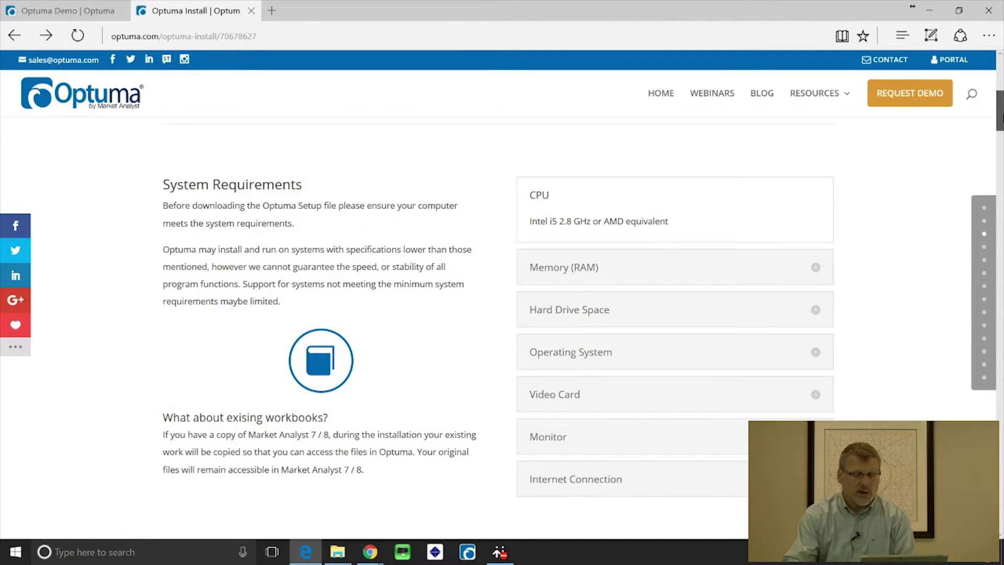
drag(1000, 116, 1000, 118)
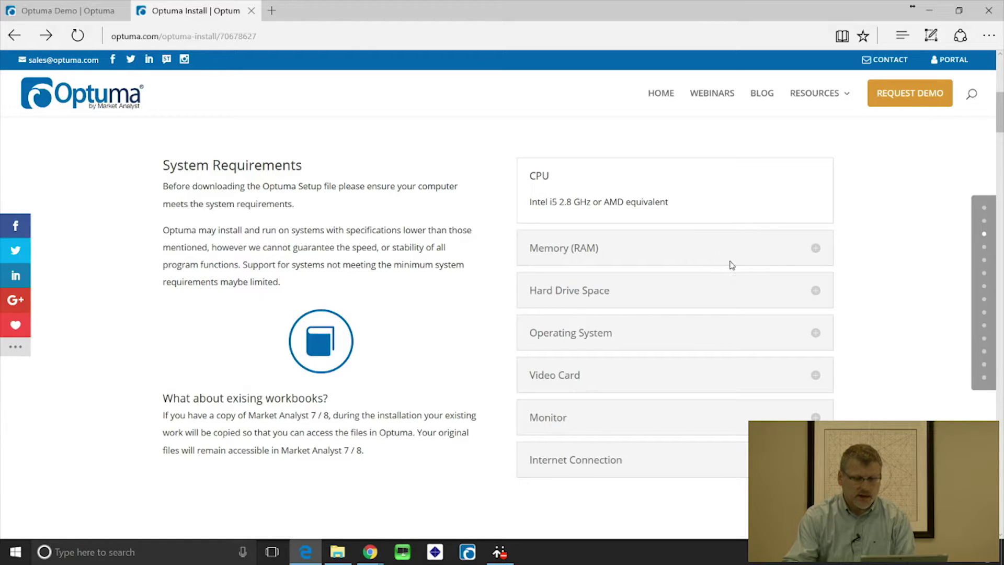
click(817, 335)
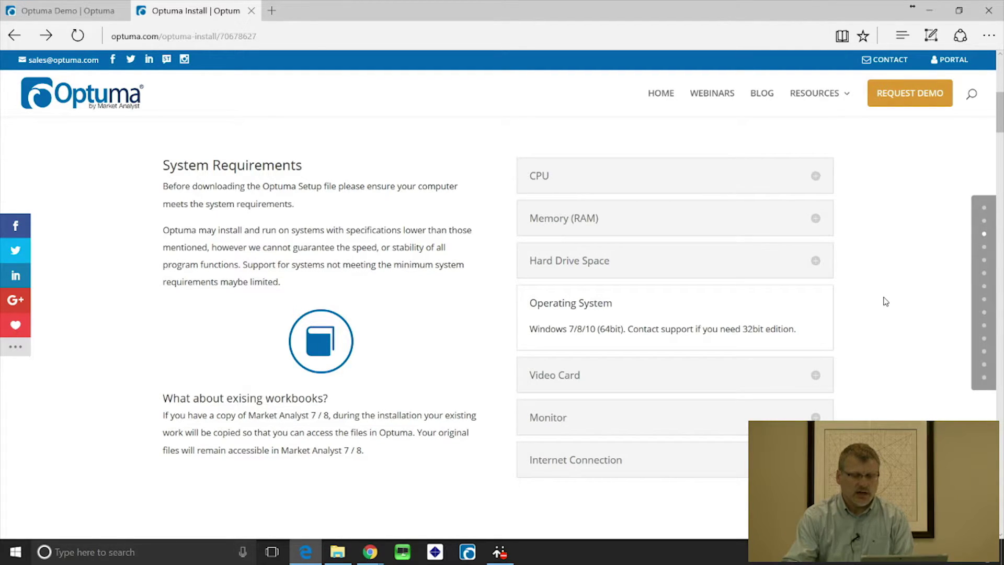
scroll(883, 299, down, 2)
click(814, 282)
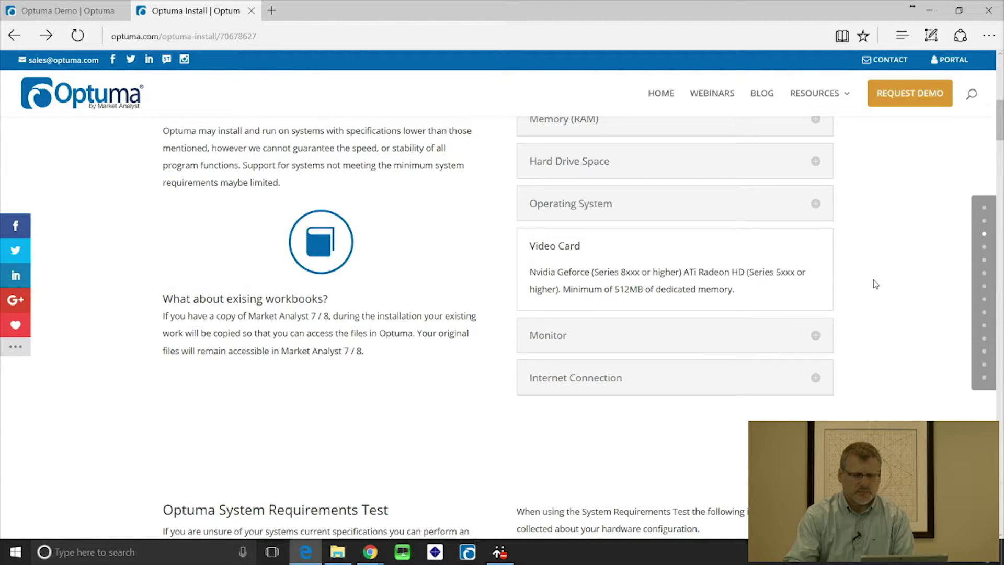
- Read the System Requirements Test section and the installation instructions from downloading Optuma through choosing the installation folder
scroll(875, 283, down, 5)
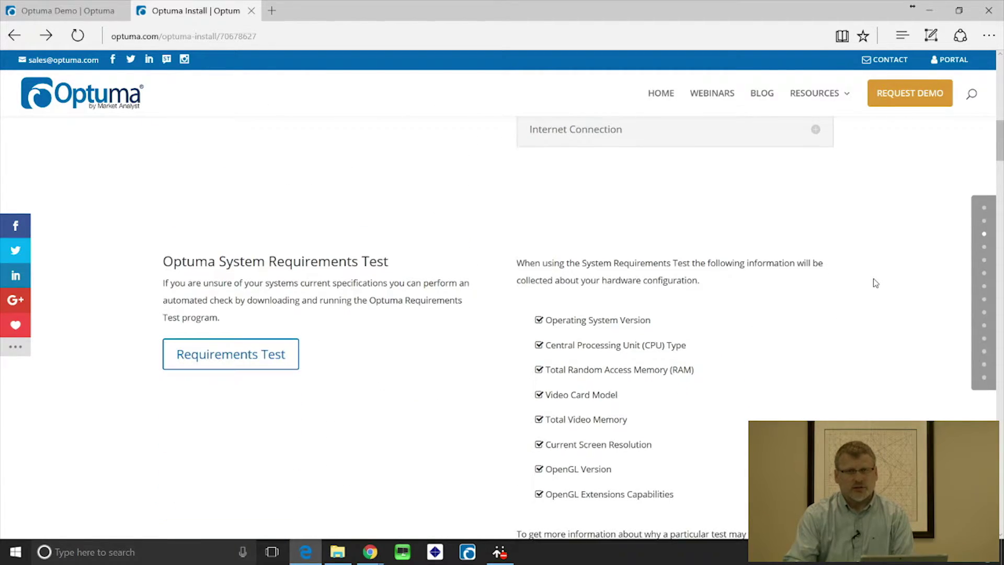
scroll(874, 282, down, 2)
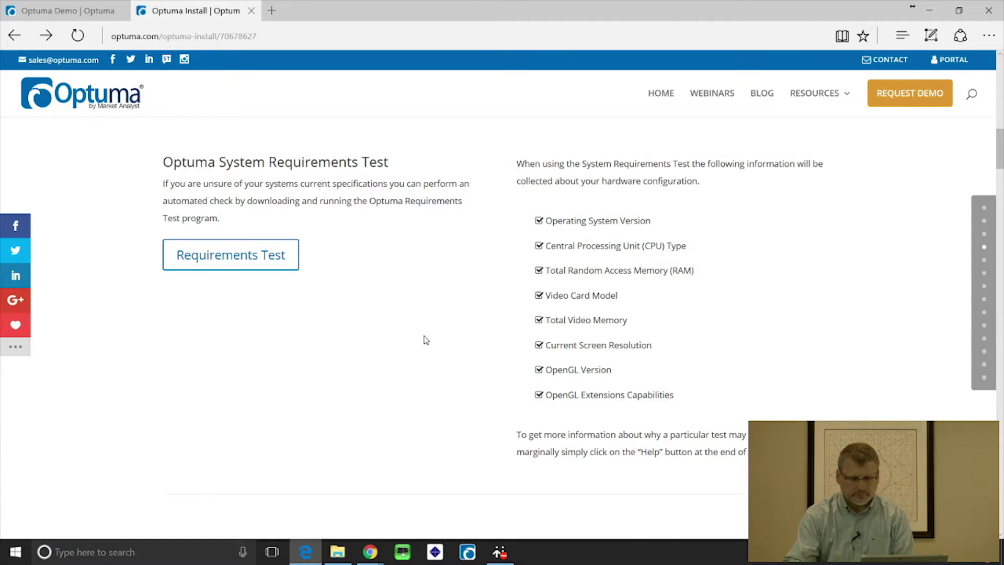
scroll(423, 337, down, 3)
scroll(428, 329, down, 9)
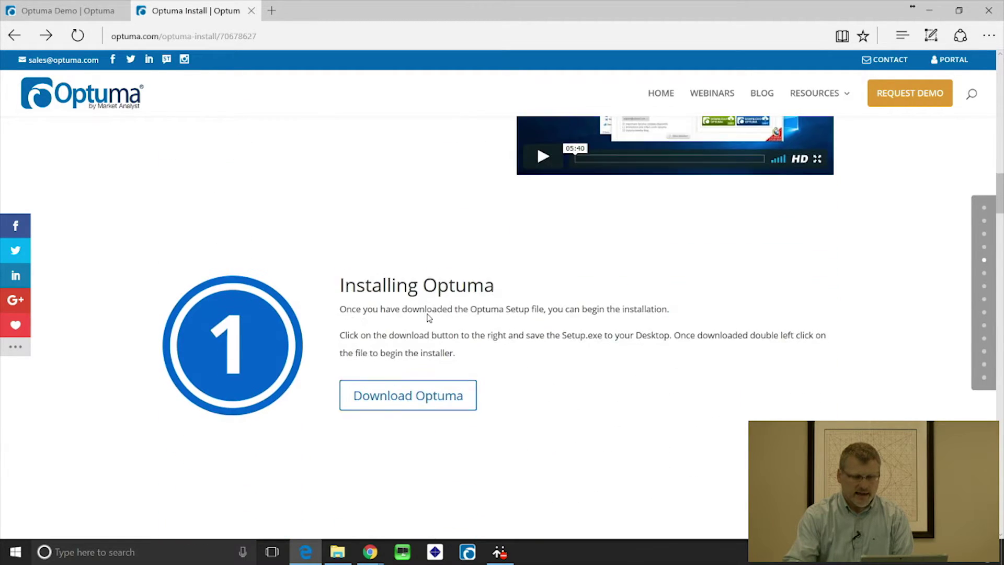
scroll(435, 315, down, 1)
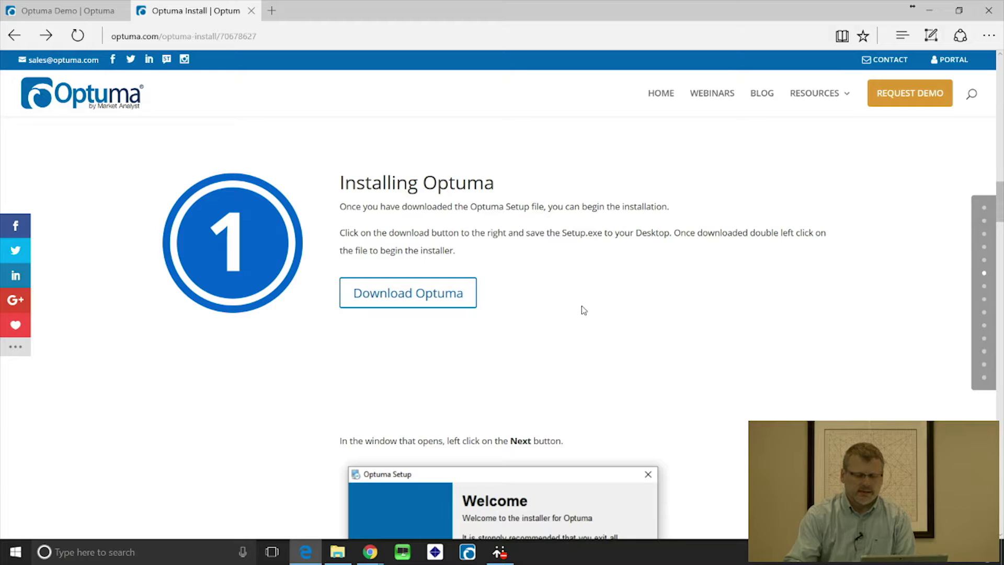
scroll(640, 293, down, 2)
scroll(747, 290, down, 10)
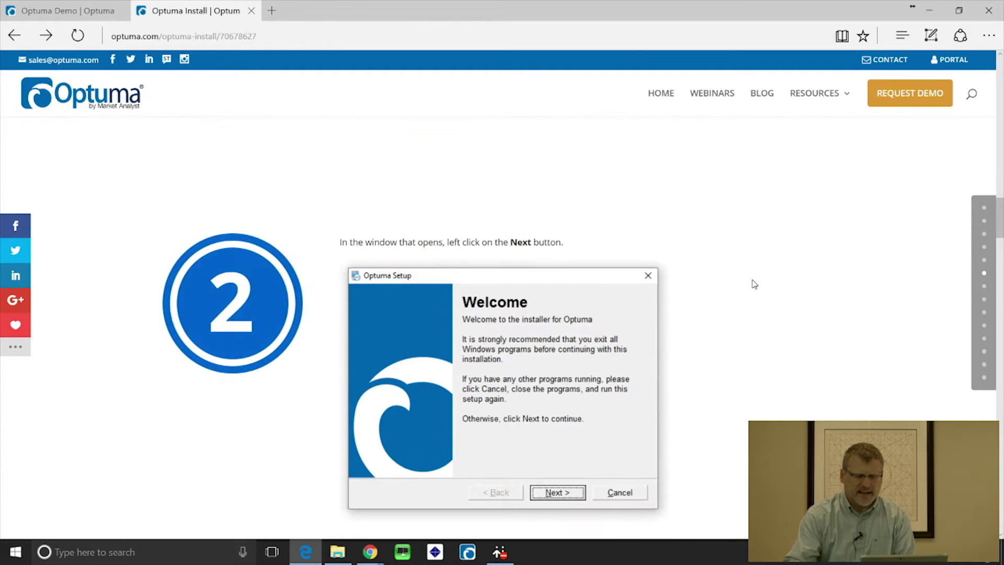
scroll(754, 283, down, 1)
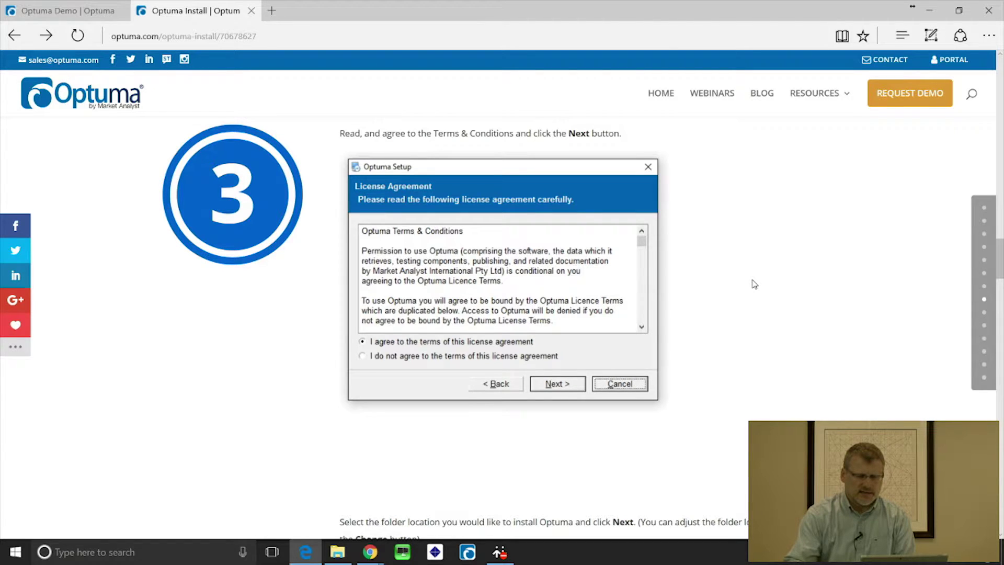
scroll(753, 284, down, 3)
scroll(752, 282, down, 1)
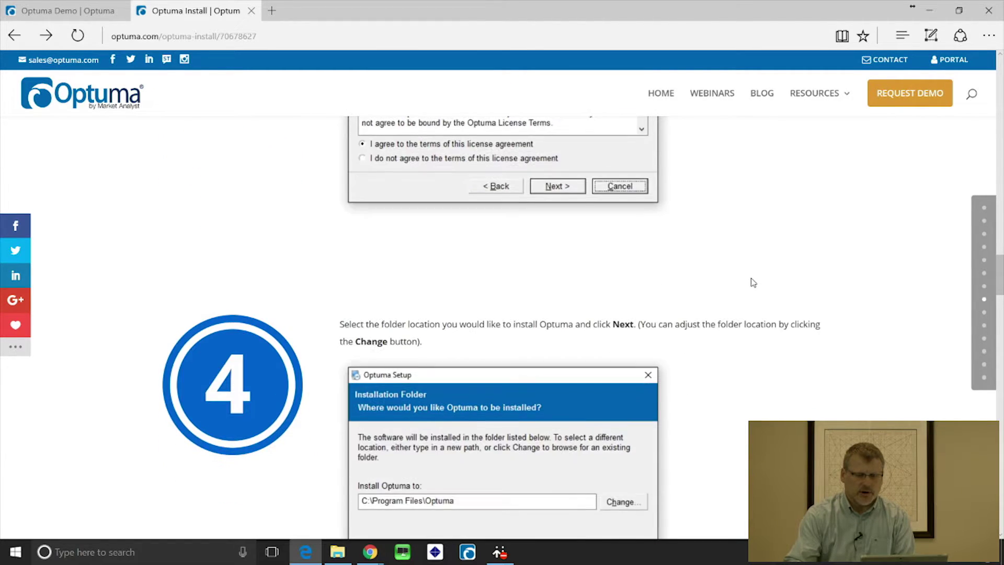
scroll(753, 282, down, 2)
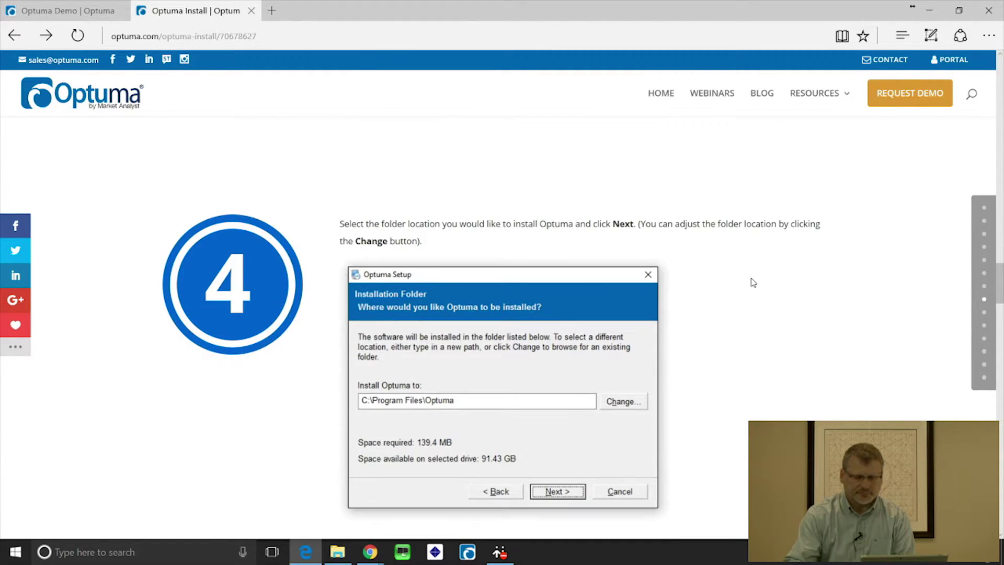
- Switch to the Optuma application and log in with username Optuma1 and the account password, enabling Remember Password
click(468, 554)
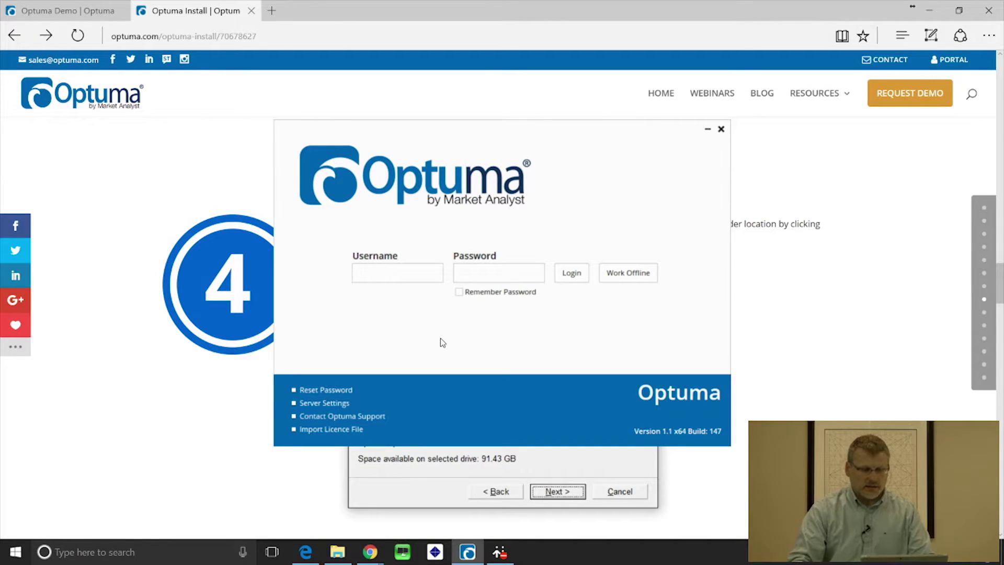
click(380, 275)
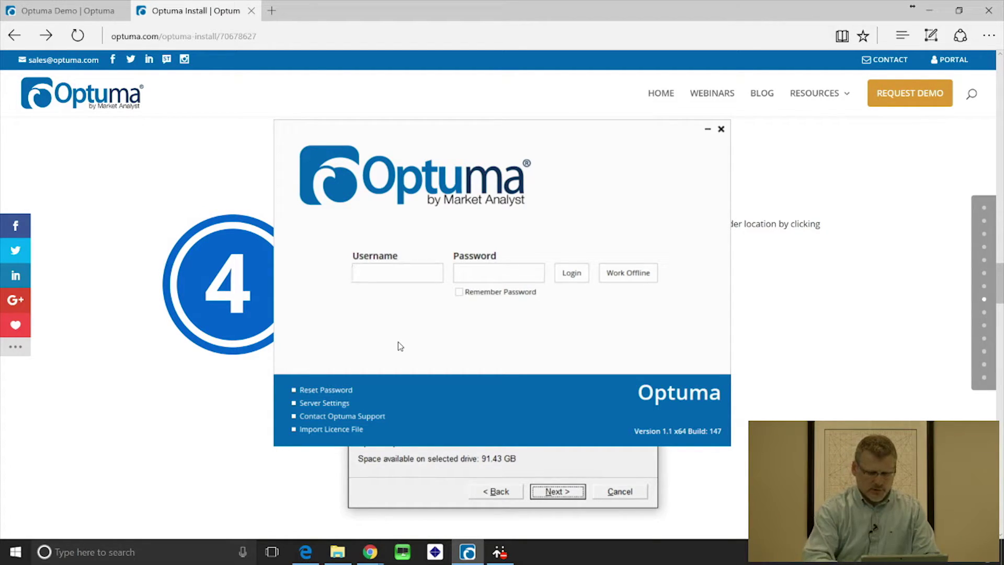
text(Opt)
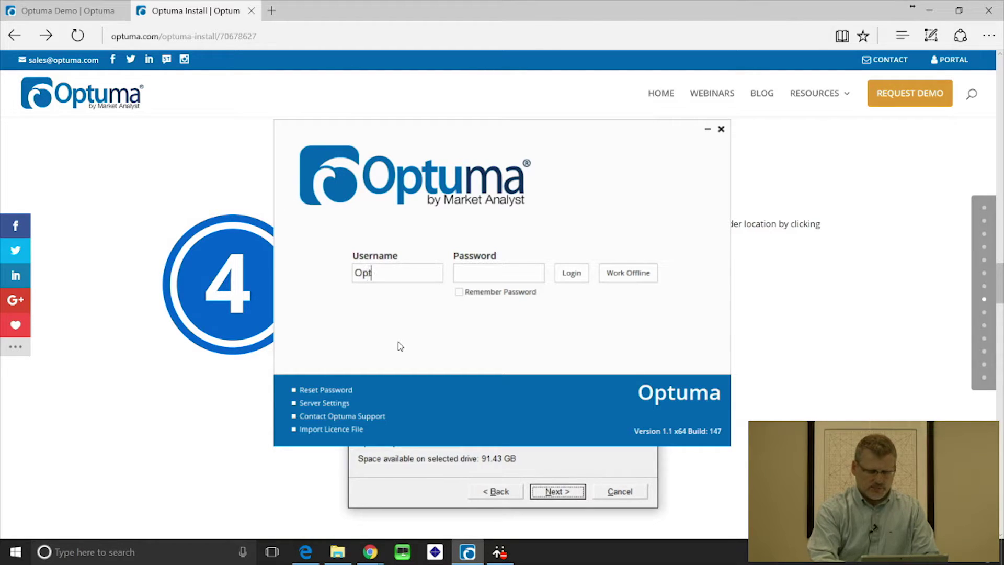
text(uma1)
key(Tab)
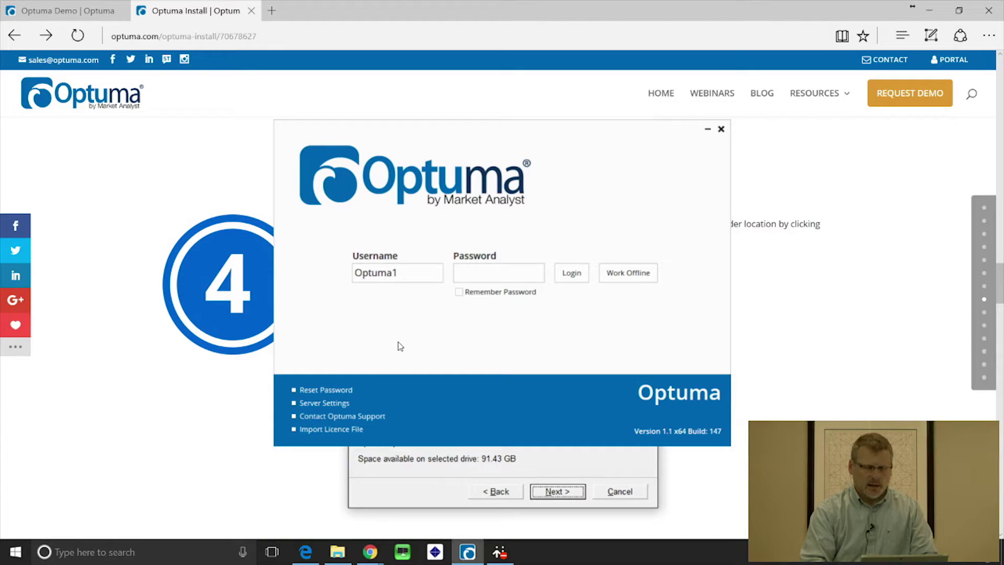
text(•••••)
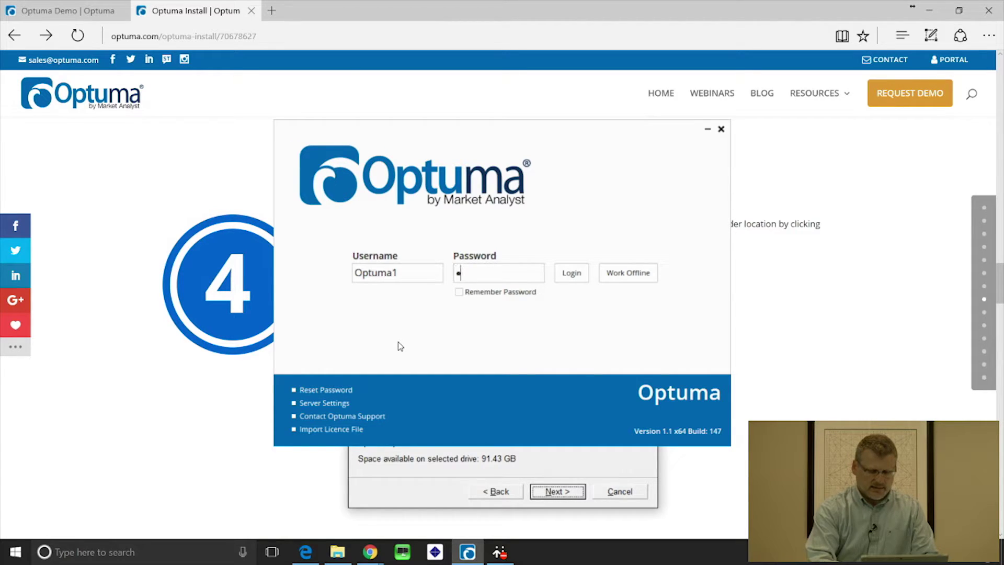
text(••••)
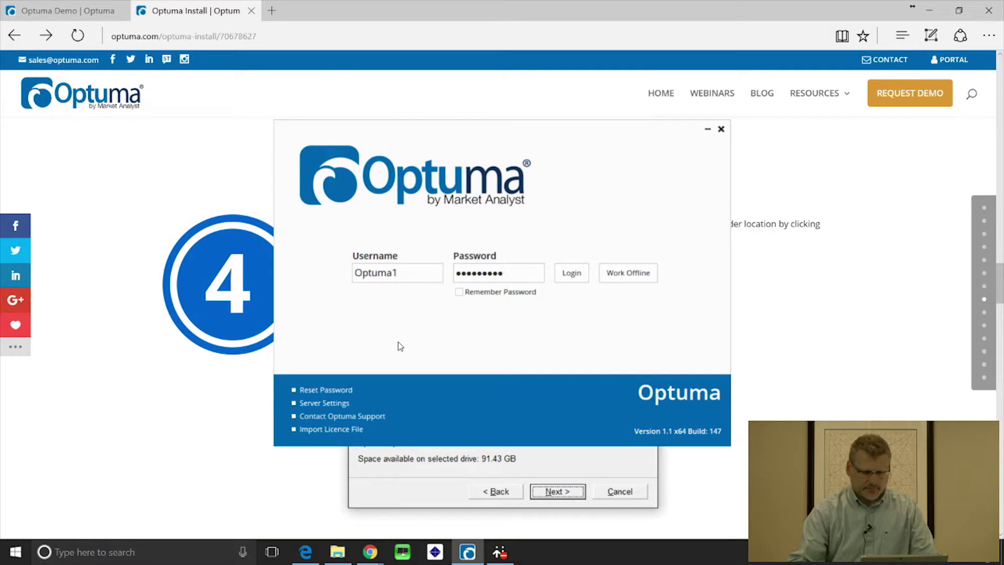
click(463, 296)
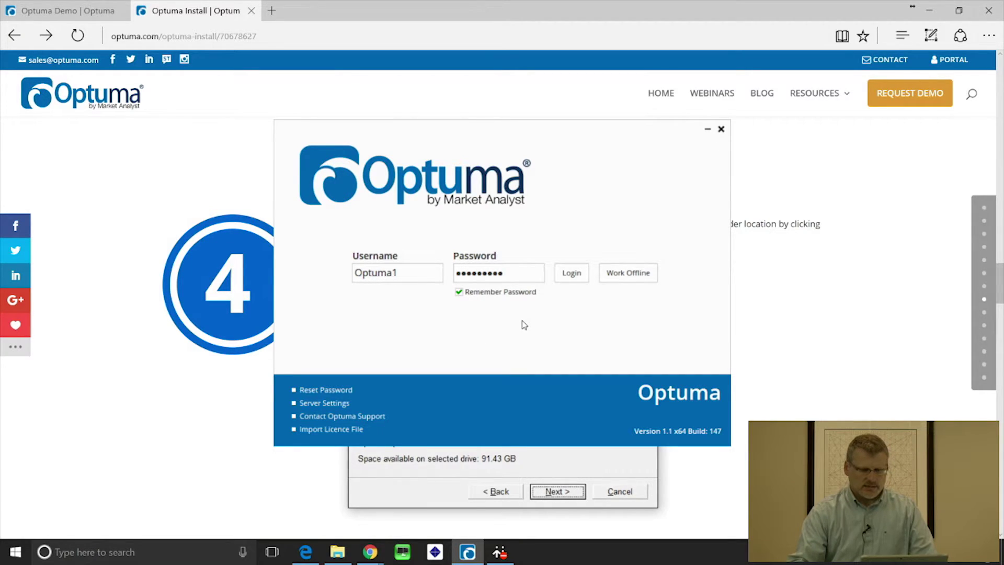
click(571, 276)
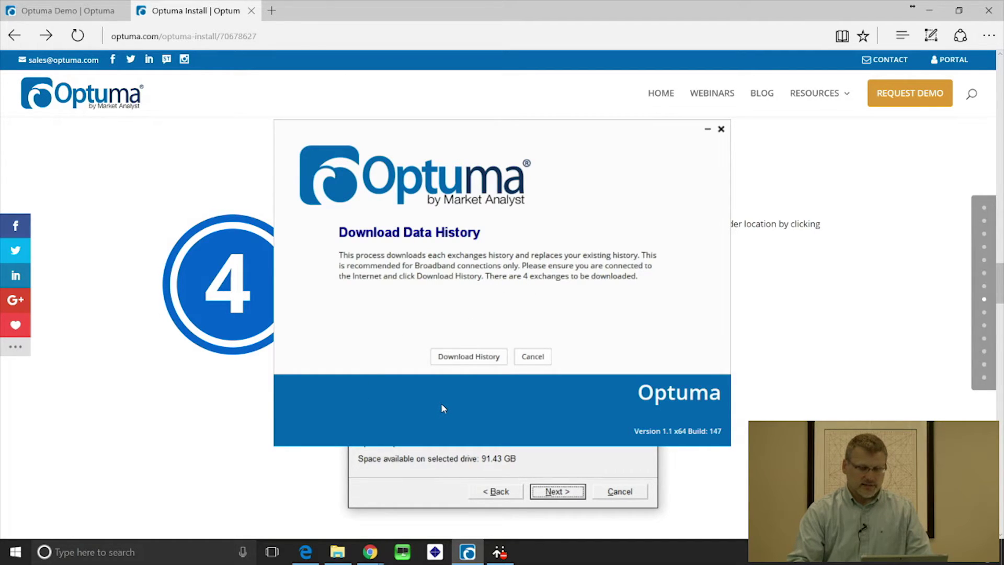
- Download the data history for the exchanges and close the introductory tips overlay on the home page
click(468, 358)
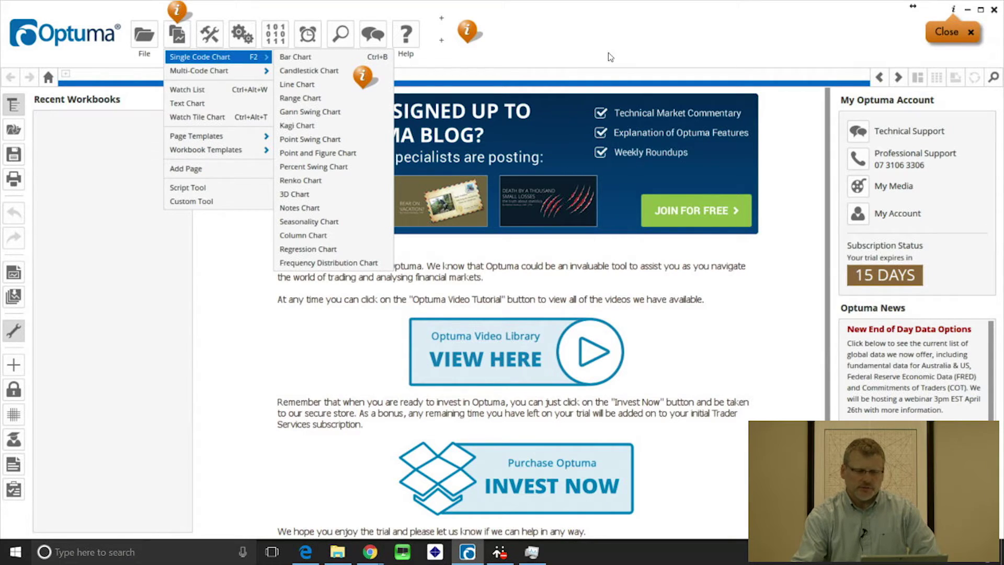
mouse_move(365, 82)
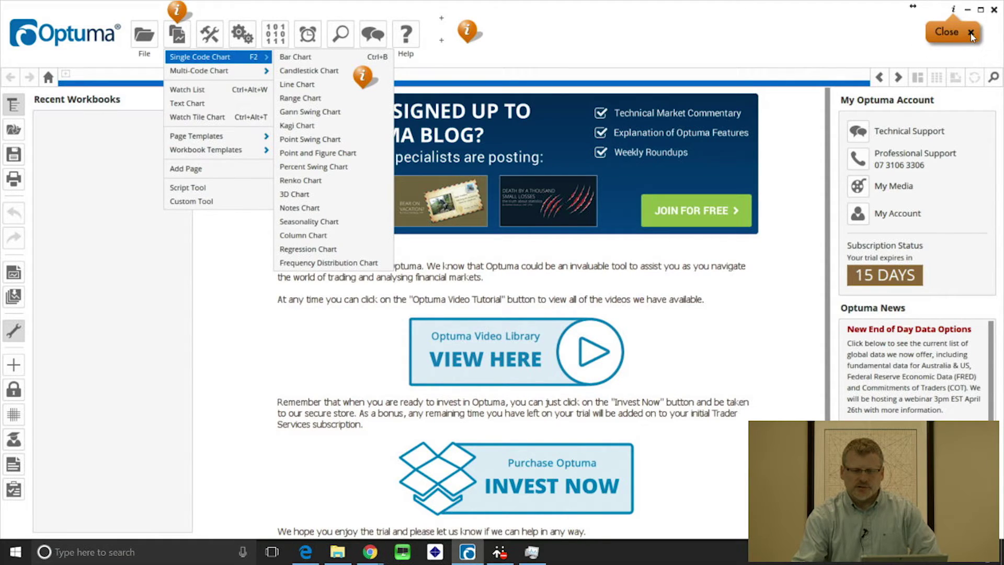
click(970, 34)
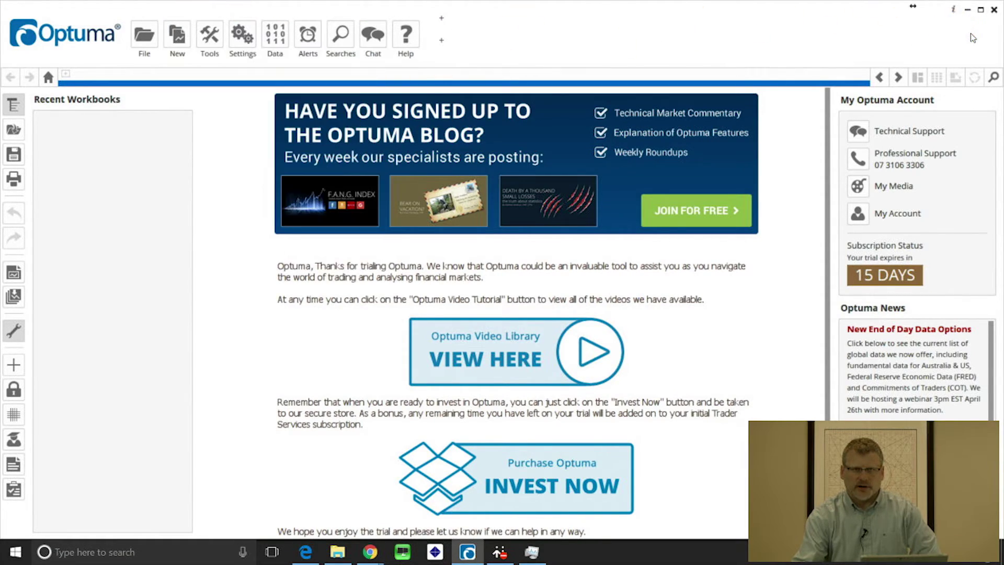